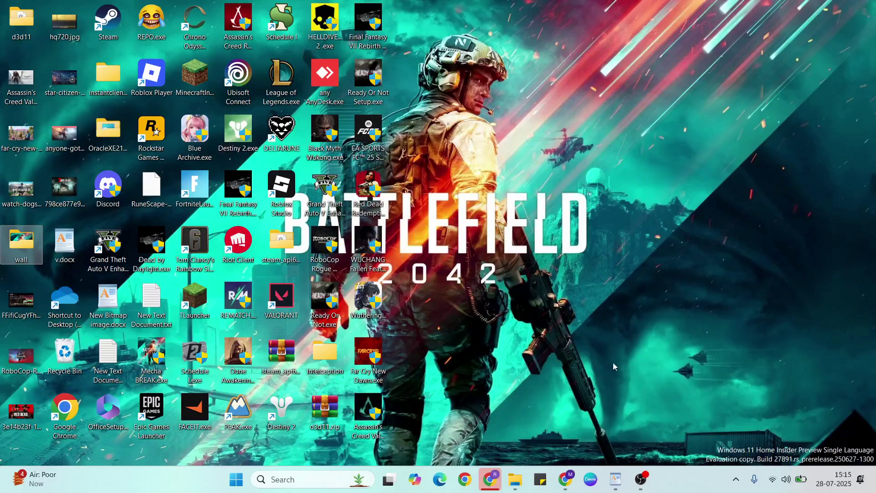
Step: Review the fix checklist, then restart the computer from the Start menu power options
left_click(616, 478)
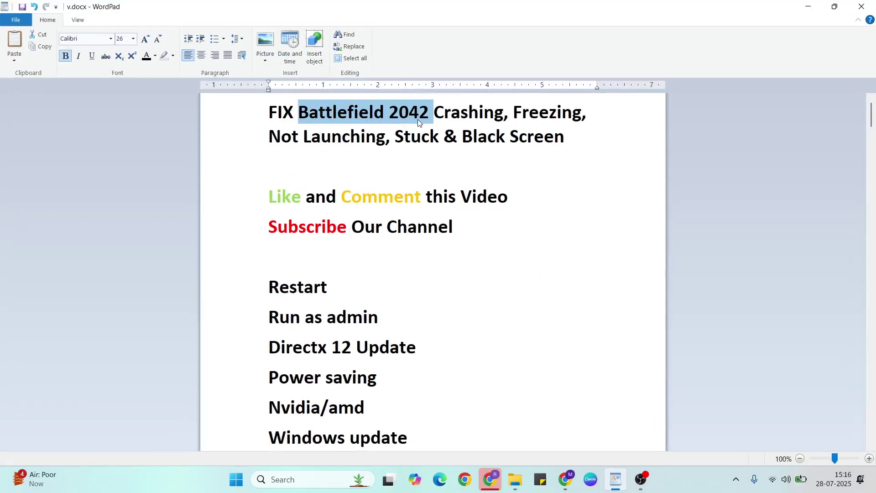
left_click_drag(419, 118, 438, 115)
key("super+d")
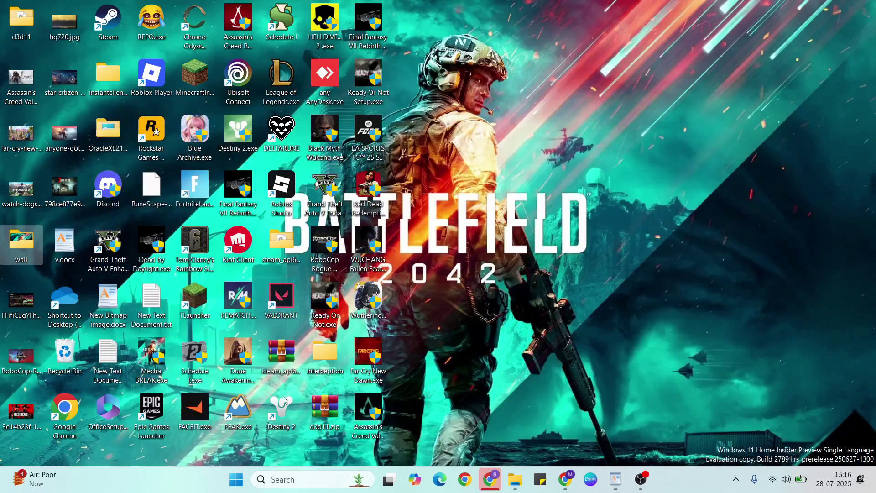
left_click(234, 479)
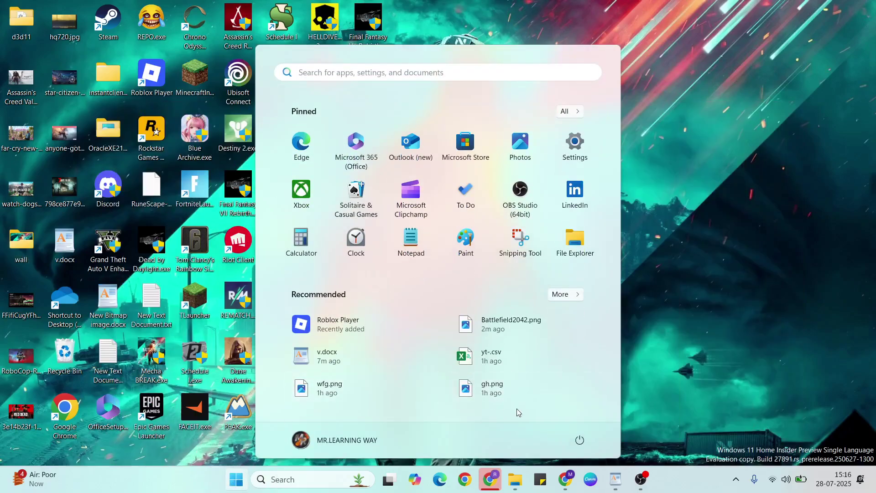
left_click(580, 439)
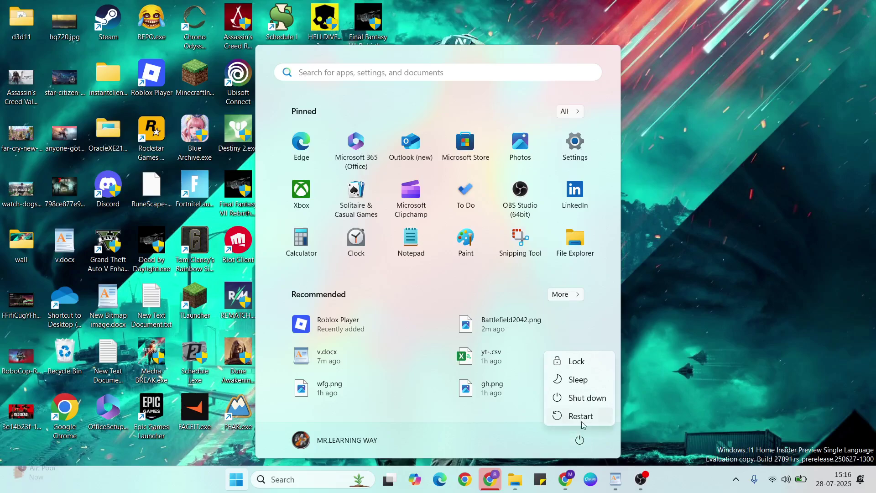
left_click(656, 273)
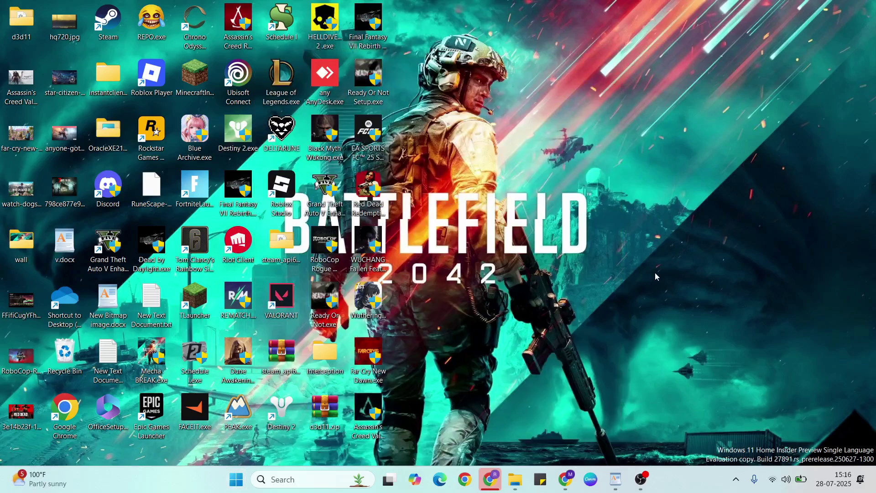
Step: Glance at the checklist again and refresh the desktop so Battlefield 2042.exe appears
left_click(615, 479)
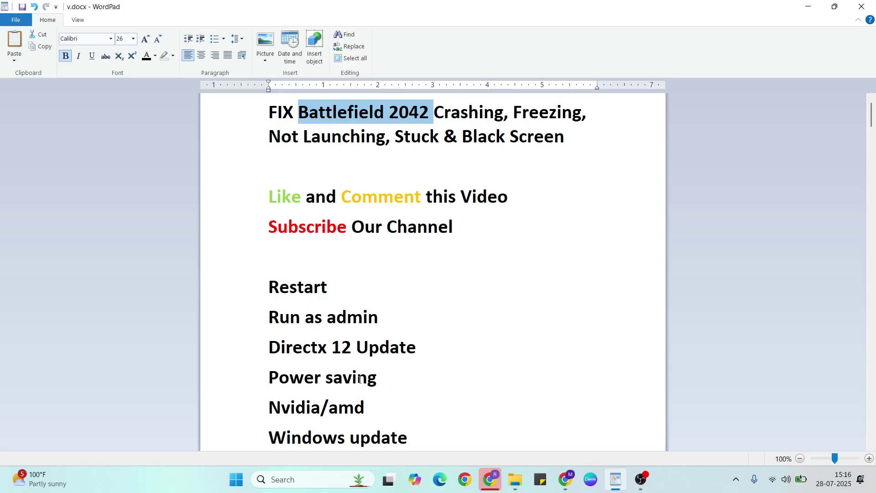
key("super+d")
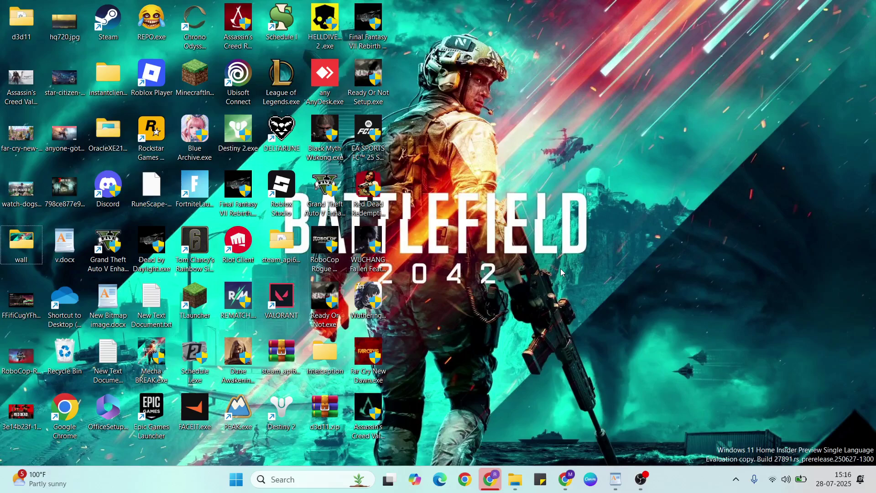
key("ctrl+v")
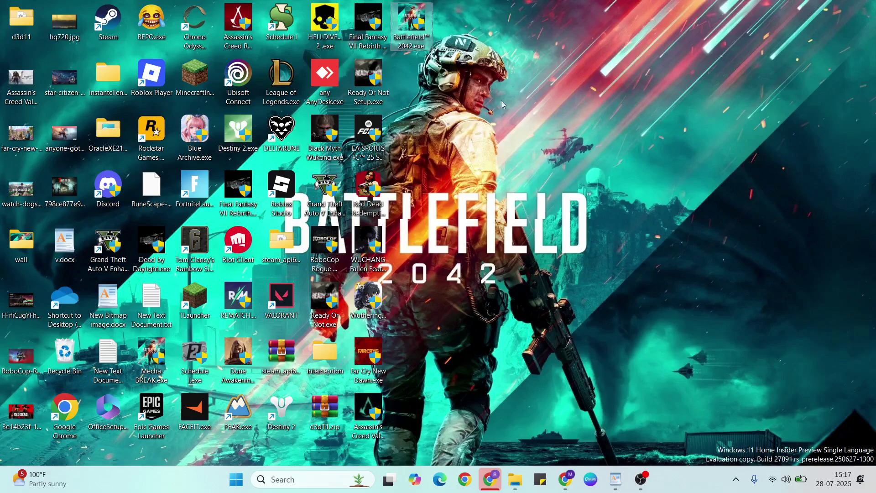
Step: Give Battlefield 2042.exe Windows 8 compatibility mode and Run as administrator, then close Properties
right_click(408, 22)
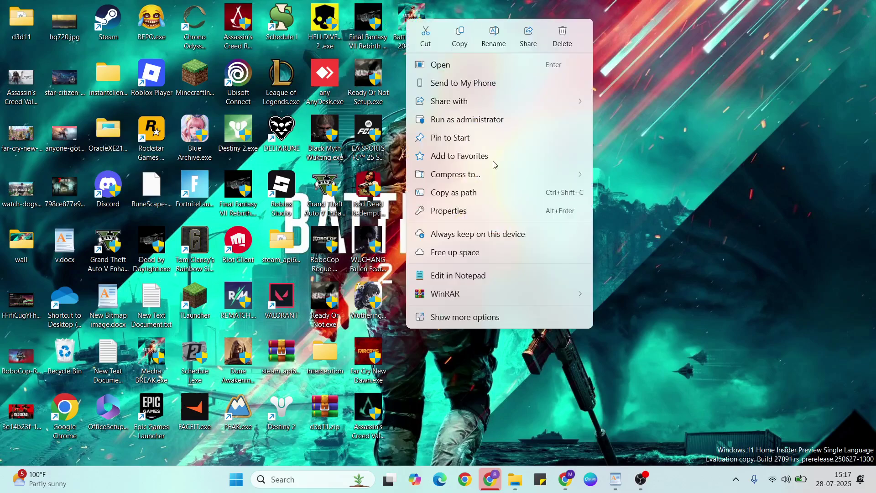
left_click(474, 211)
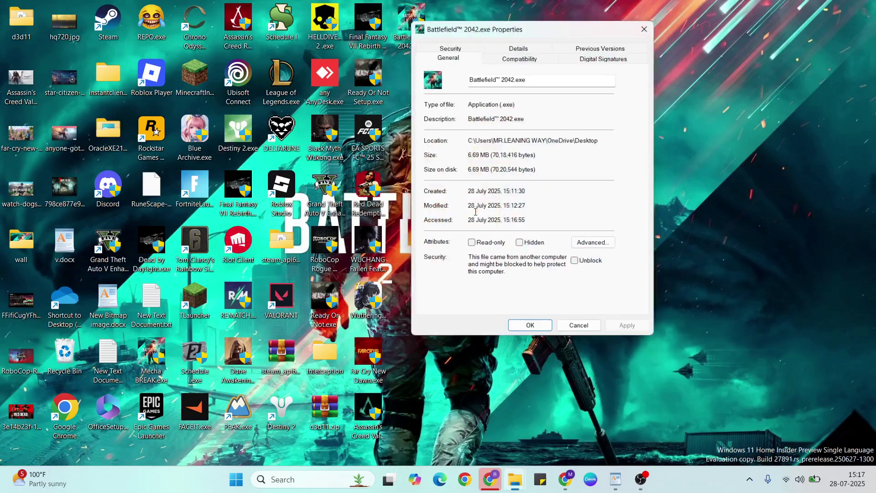
left_click(522, 57)
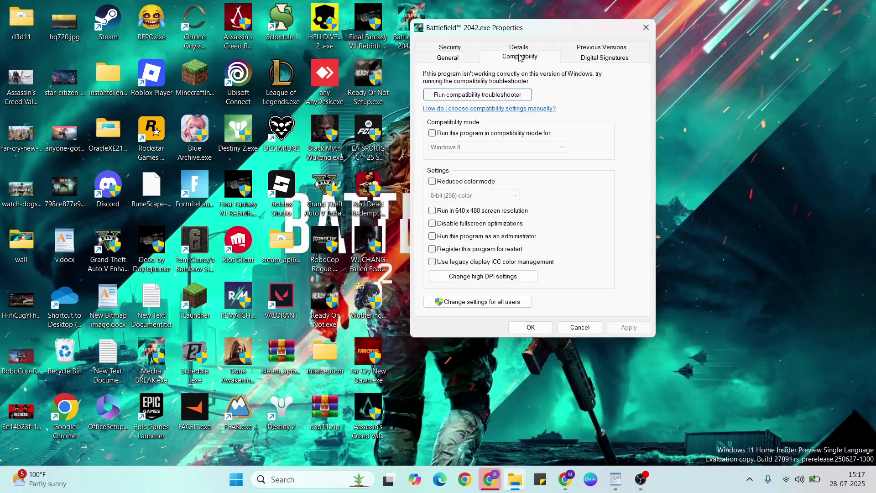
left_click(433, 134)
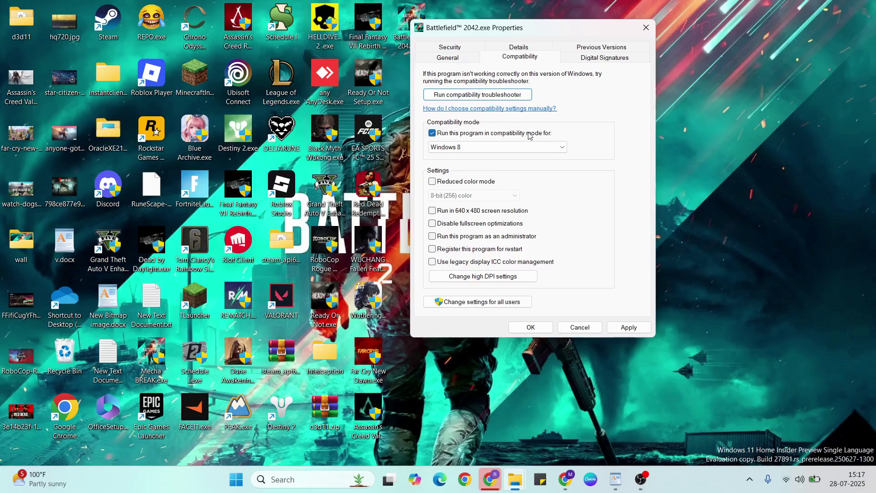
left_click(433, 237)
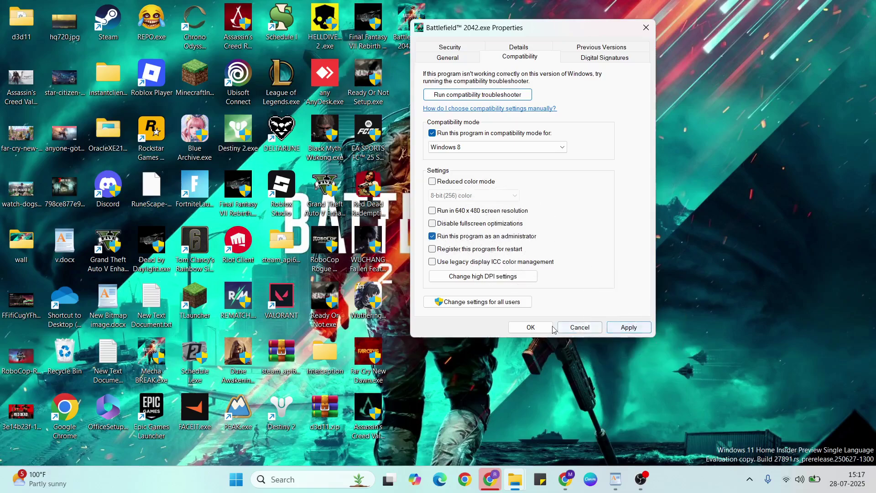
left_click(579, 328)
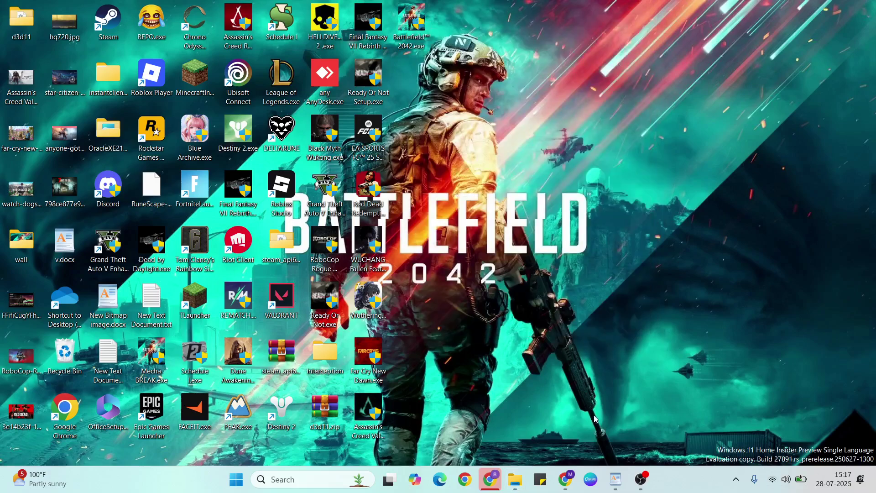
Step: Launch dxdiag from search and confirm DirectX 12 and 16384MB RAM on the System page
left_click(615, 480)
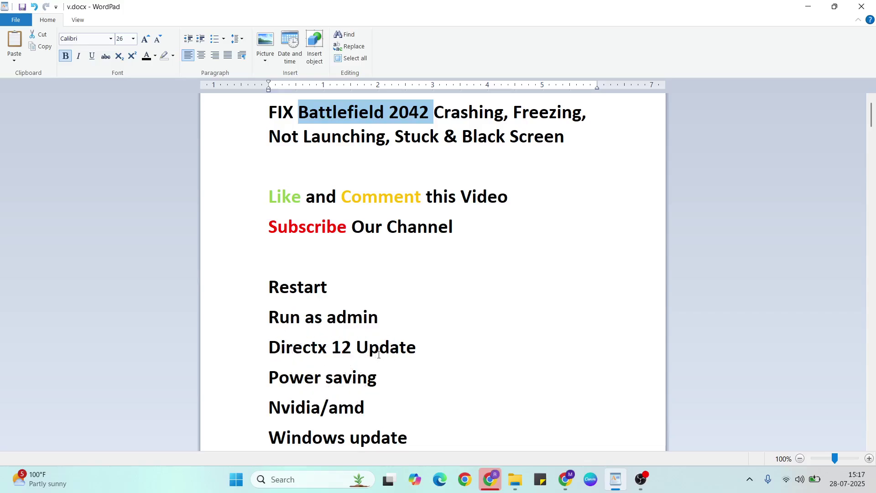
key("super+d")
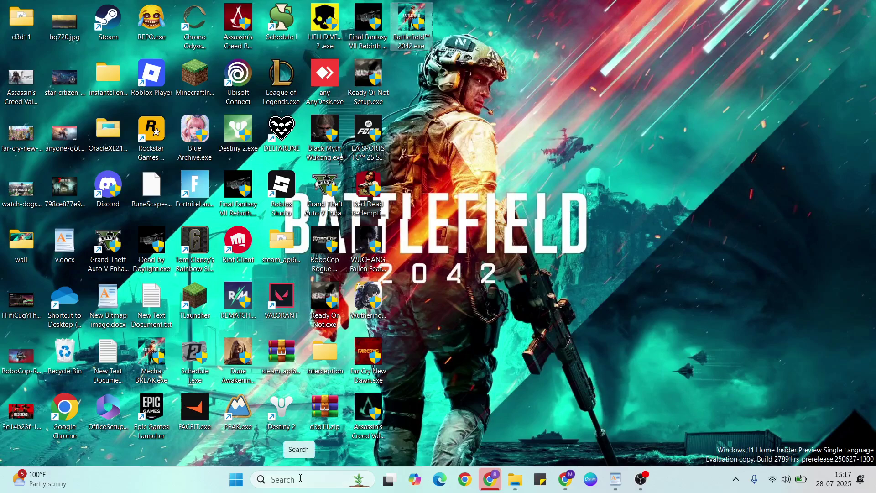
left_click(300, 478)
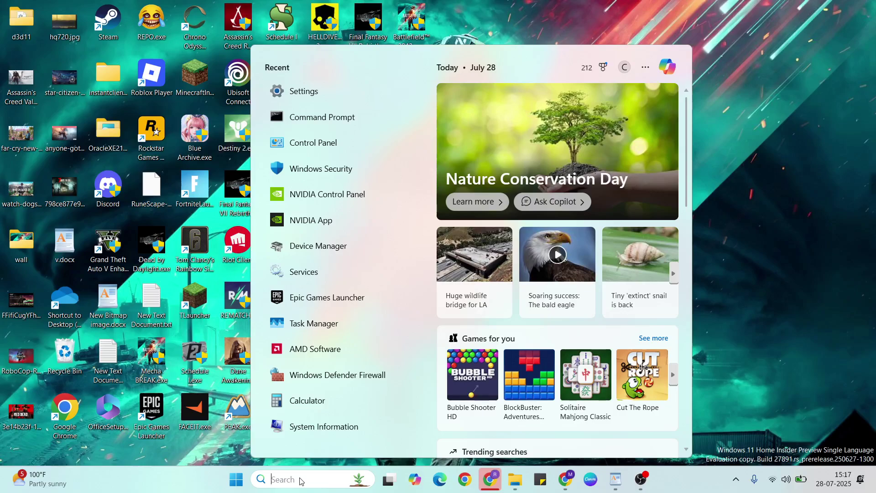
type("dxd")
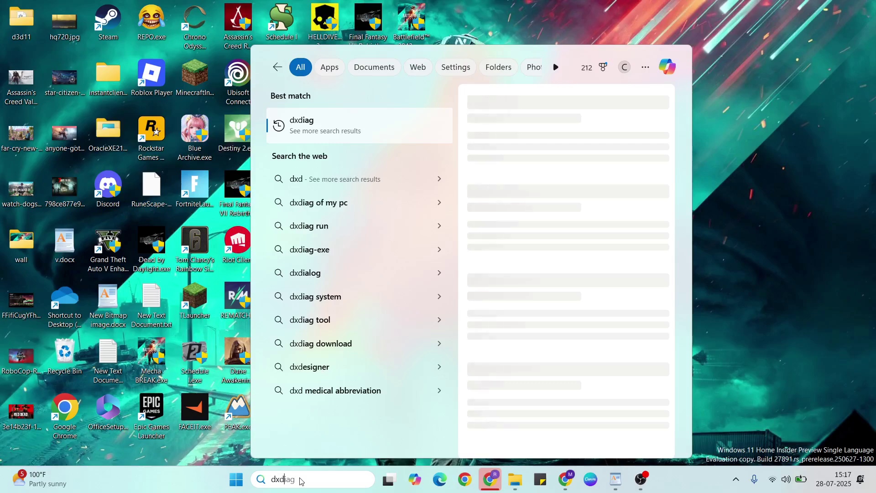
type("iag")
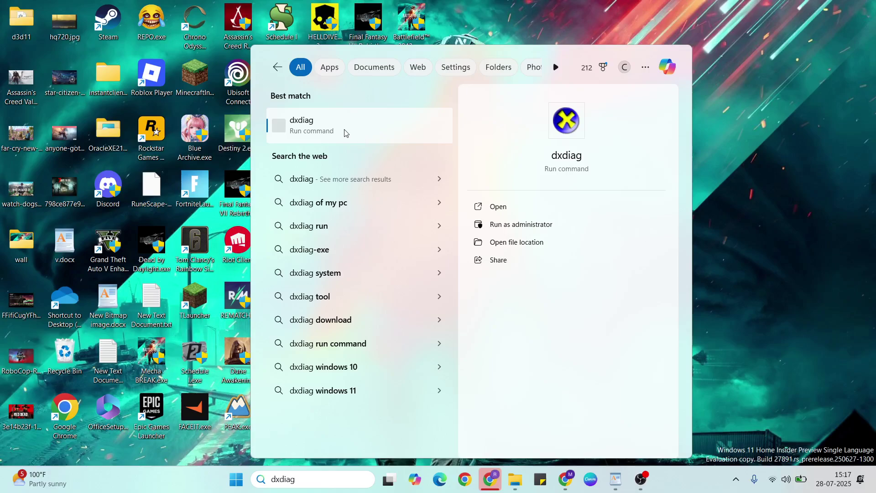
left_click(369, 136)
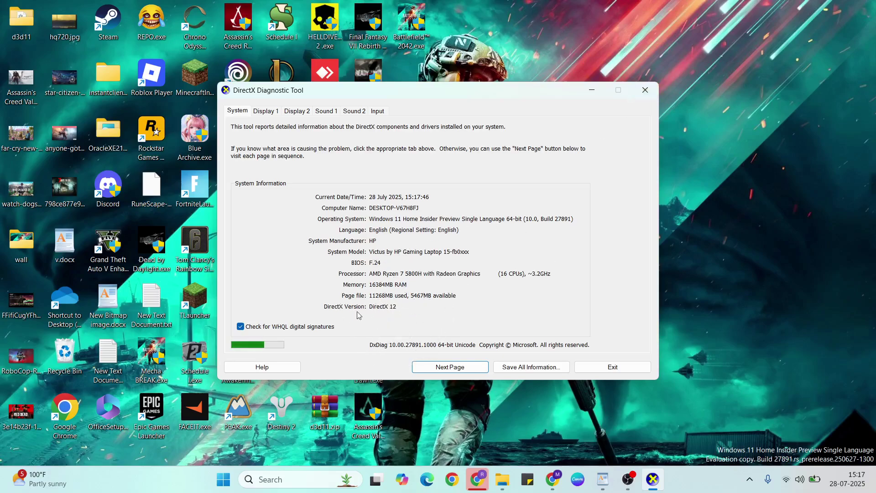
Step: Close the DirectX report and open the Windows Settings app via search
left_click(645, 90)
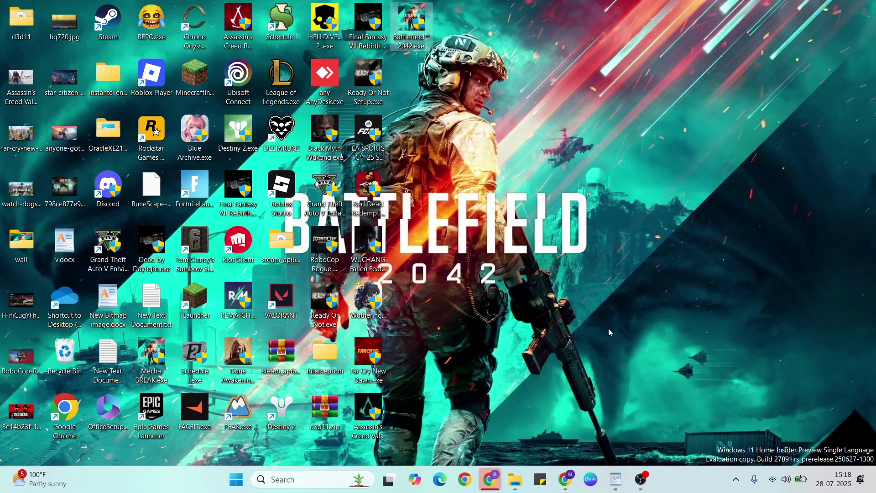
left_click(616, 479)
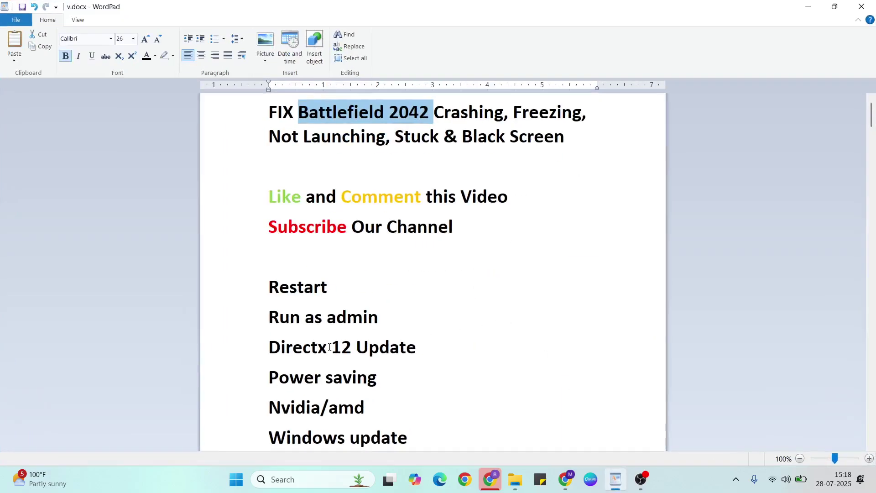
key("super+d")
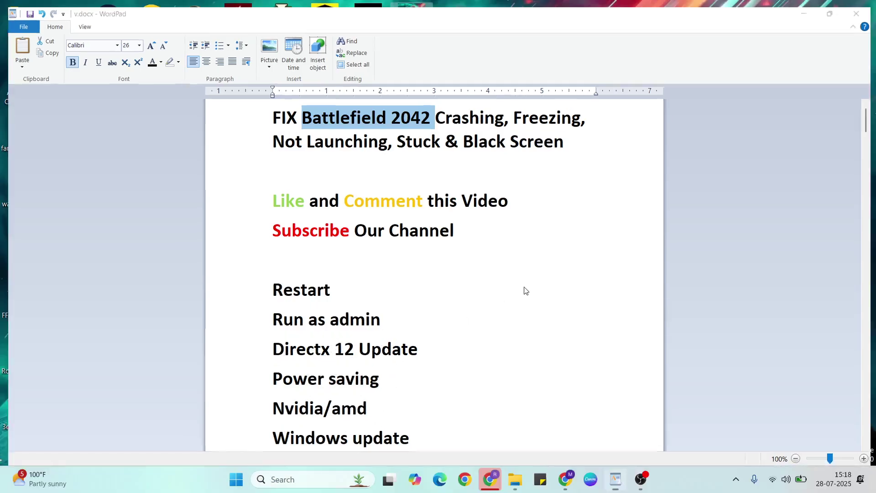
left_click(304, 479)
type("ett")
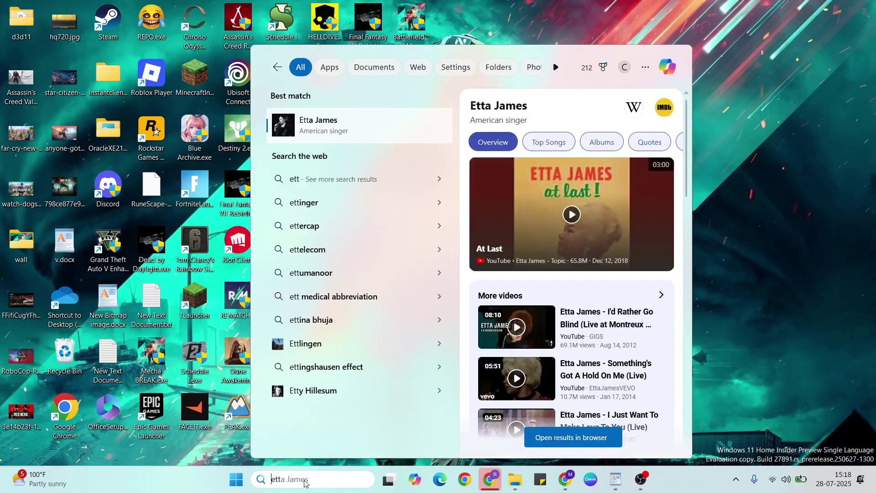
type("s")
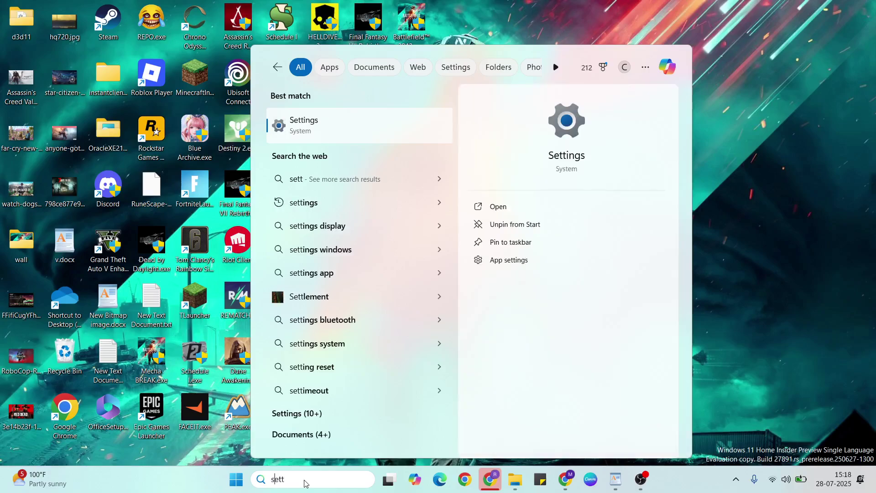
left_click(323, 127)
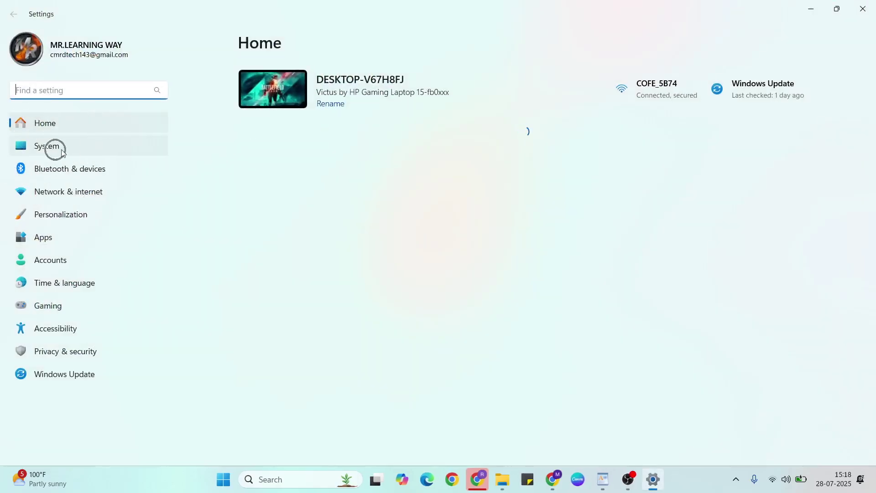
Step: Navigate to System > Display > Graphics to reach the per-app graphics settings
left_click(54, 151)
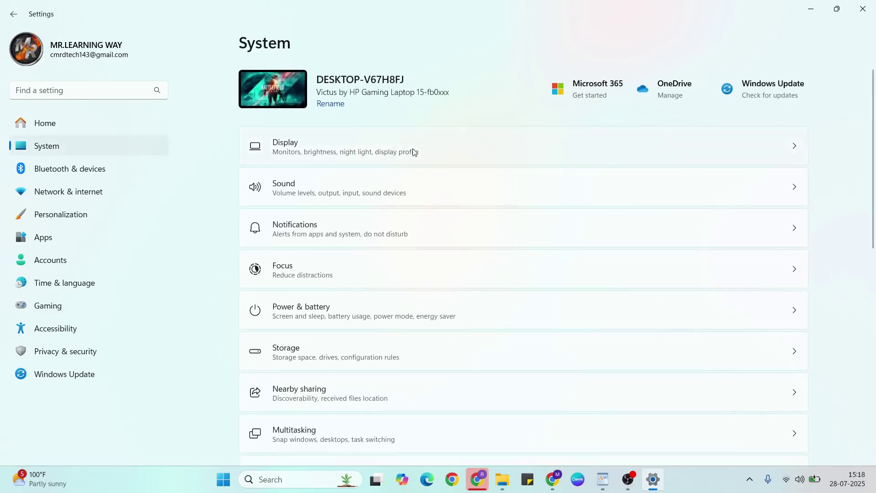
left_click(403, 151)
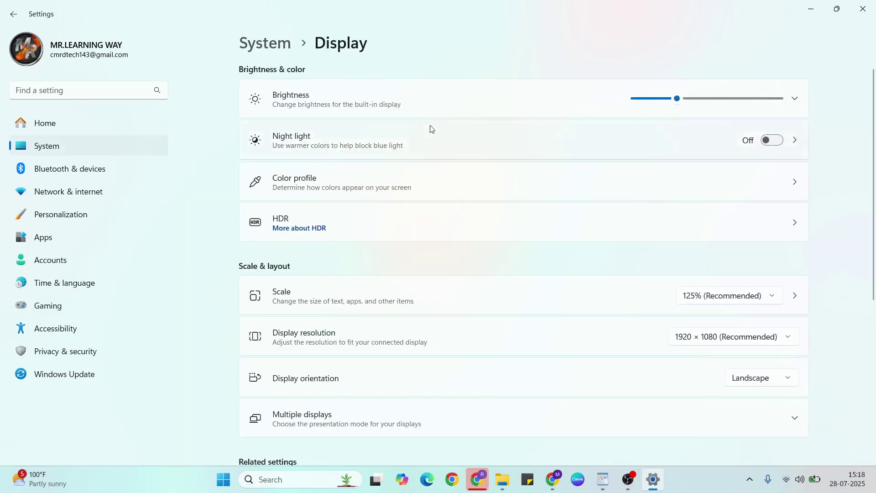
scroll(447, 239, "down", 4)
scroll(448, 240, "down", 2)
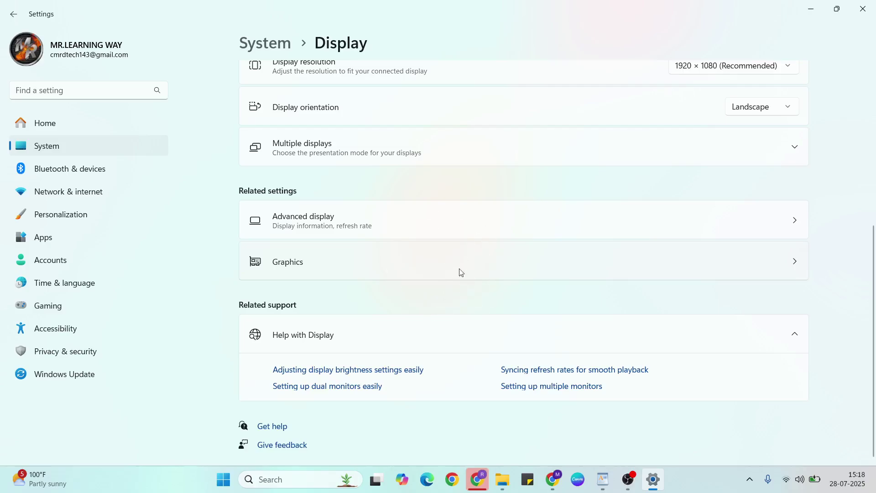
left_click(437, 269)
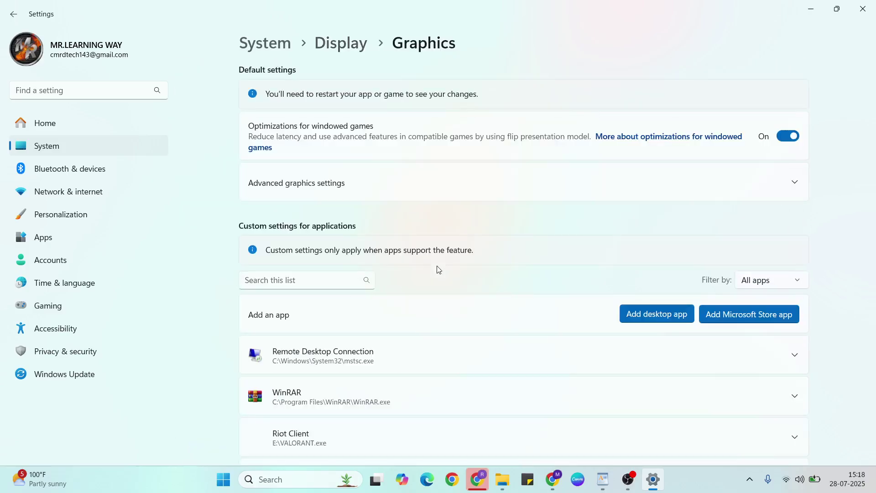
scroll(523, 251, "down", 2)
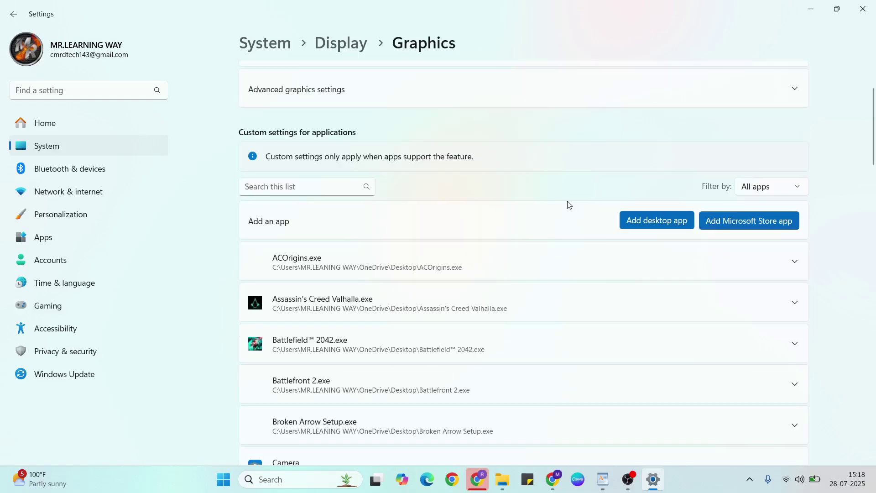
Step: Switch Battlefield 2042's GPU preference to Power Saving (AMD Radeon(TM) Graphics) and close Settings
left_click(589, 348)
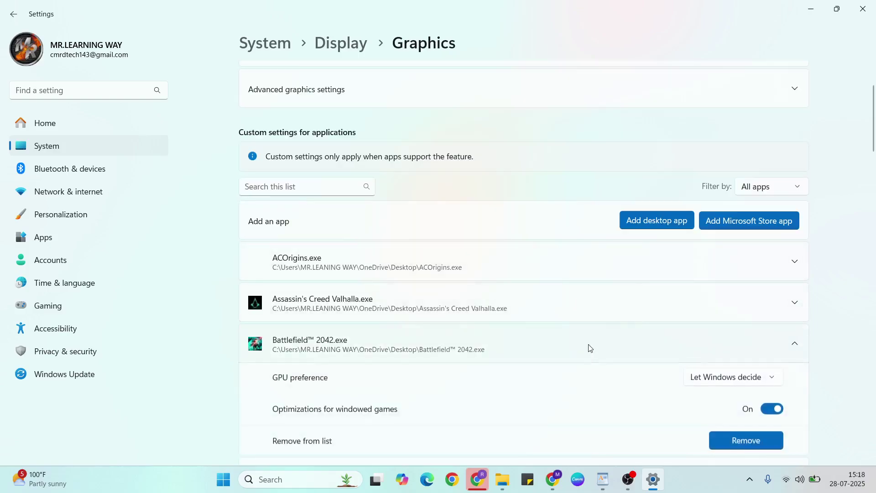
scroll(587, 348, "down", 1)
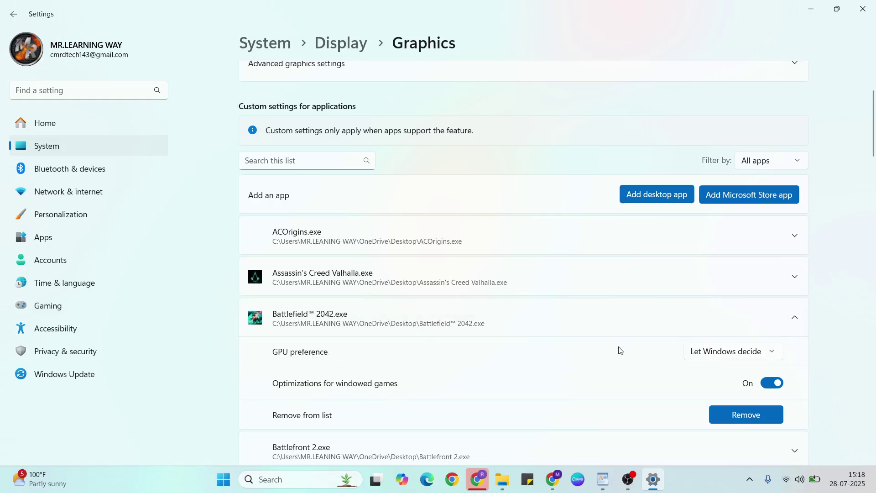
left_click(707, 357)
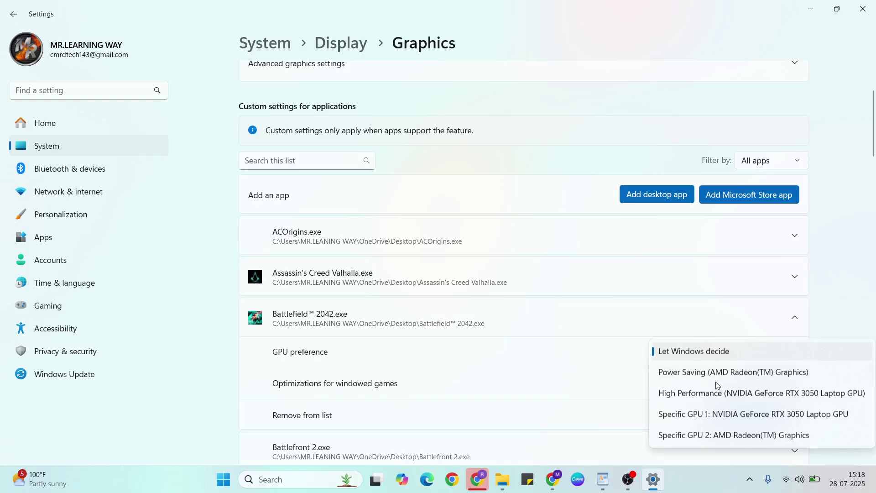
left_click(680, 375)
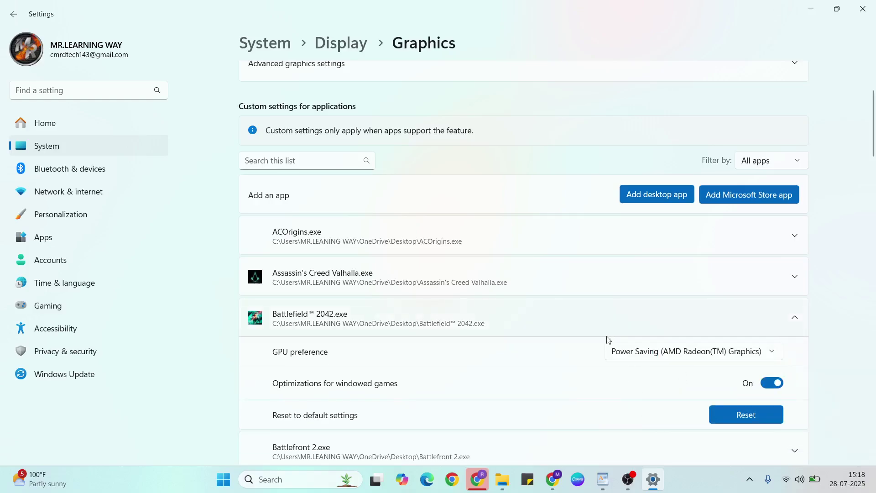
left_click(866, 10)
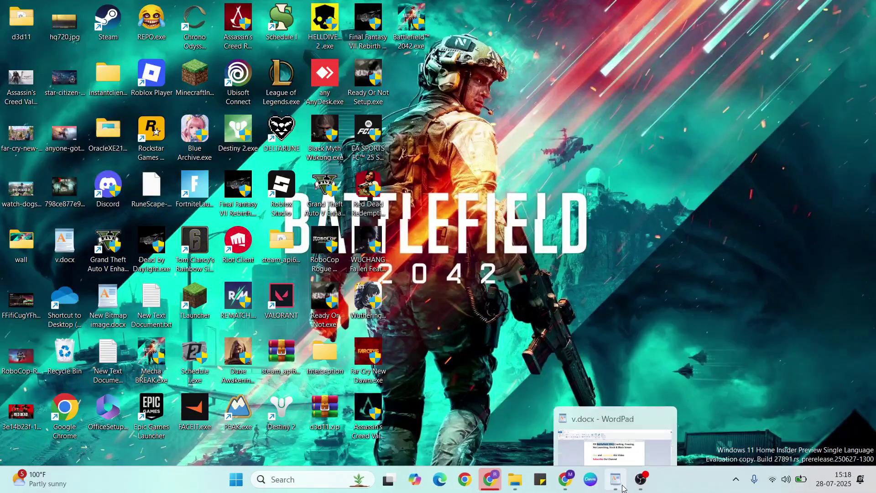
Step: Check the checklist, then search 'nvidia' and launch the NVIDIA Control Panel
left_click(616, 479)
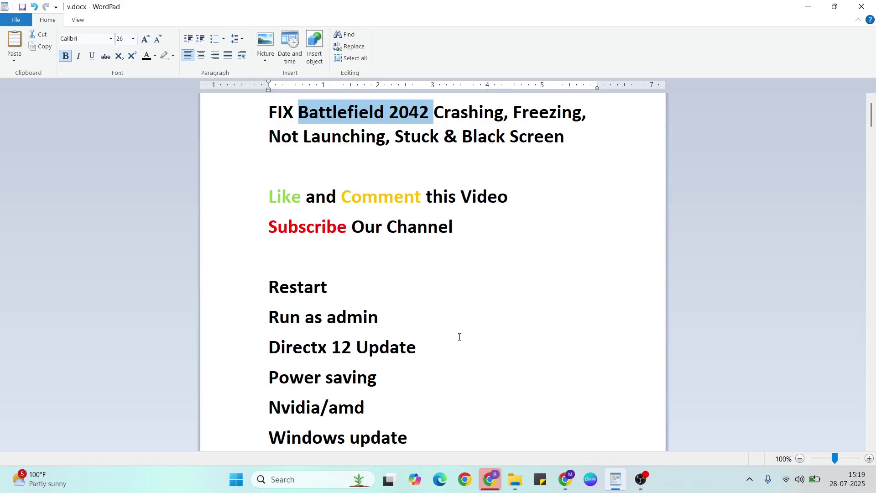
key("super+d")
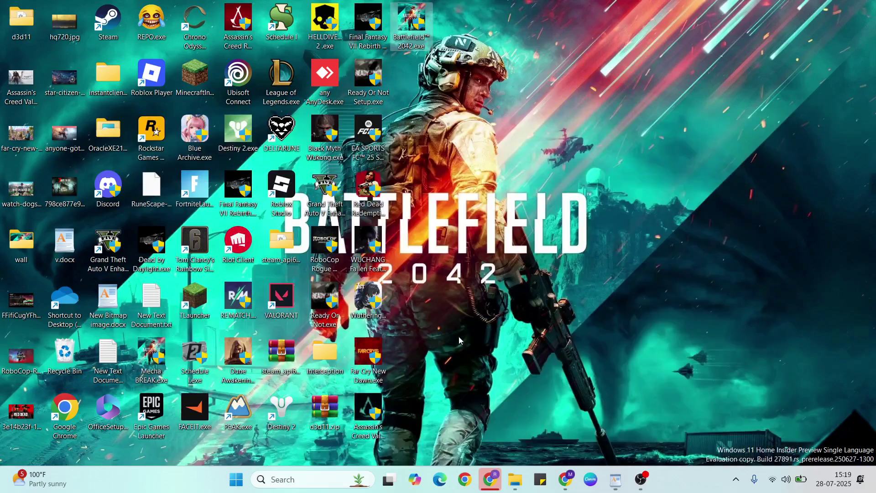
left_click(294, 485)
type("nvidia")
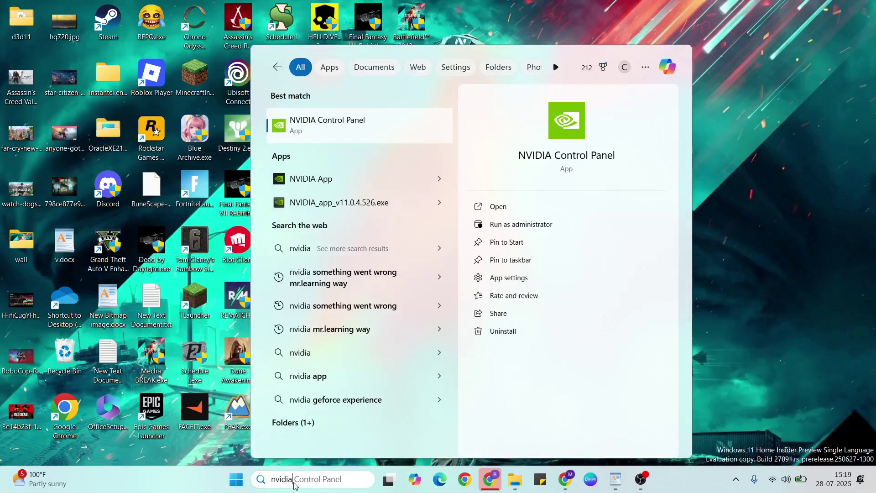
left_click(336, 126)
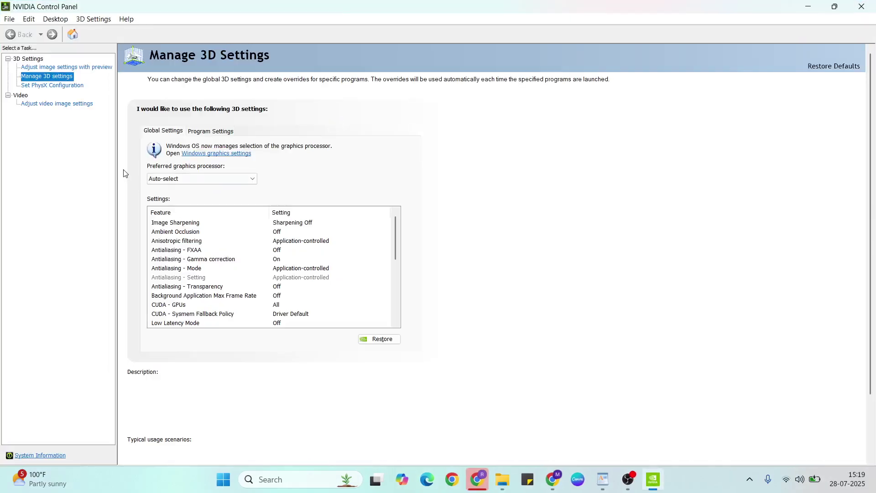
Step: Set Shader Cache Size to Unlimited in Manage 3D Settings, apply it, and close the panel
left_click(49, 86)
left_click(211, 241)
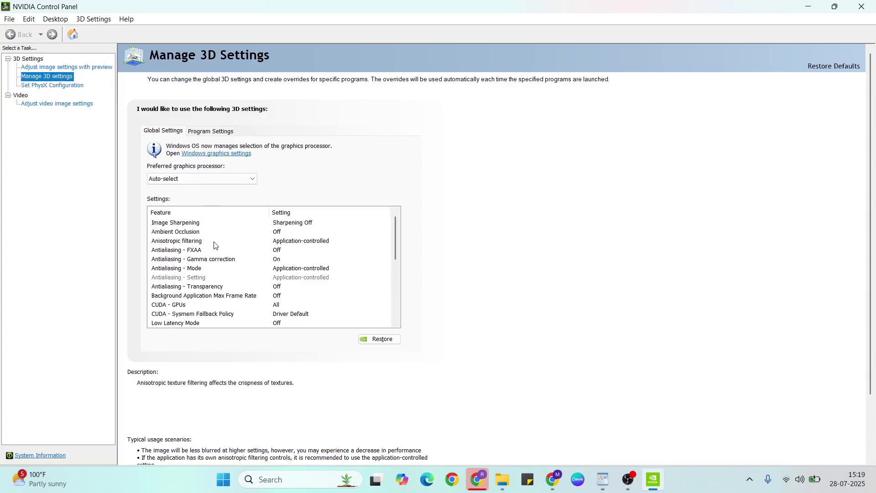
scroll(214, 245, "down", 4)
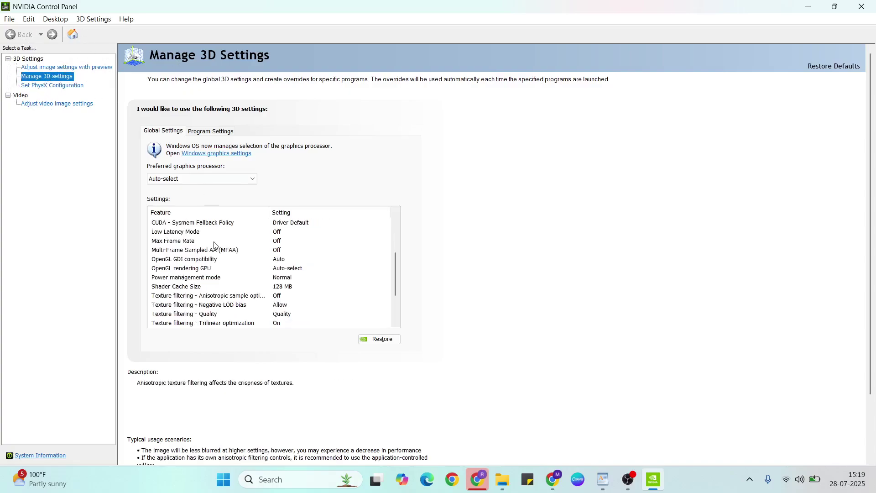
left_click(186, 289)
left_click(350, 290)
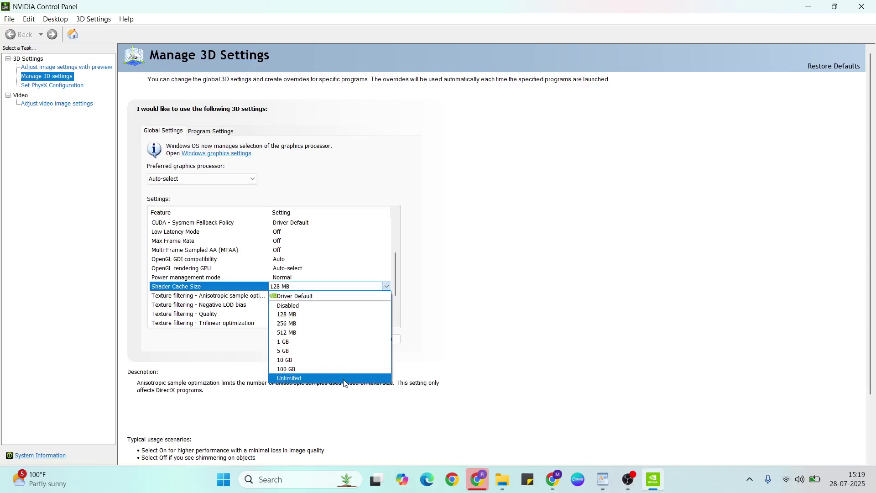
left_click(347, 382)
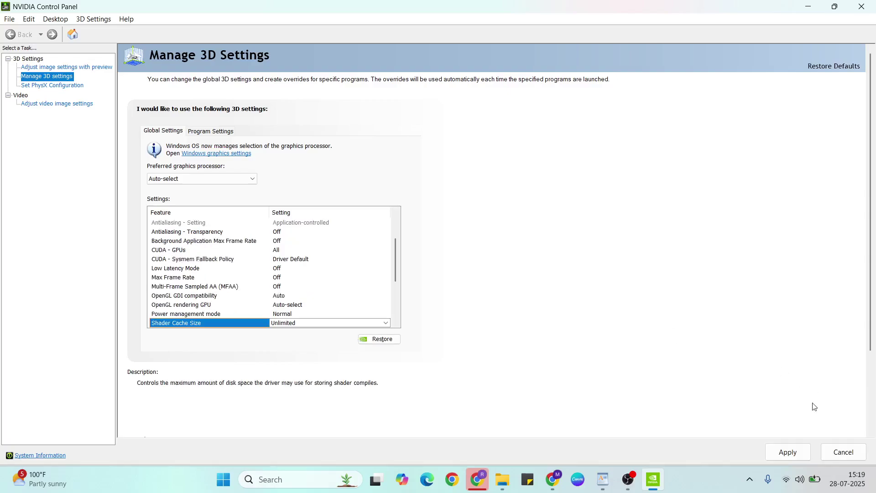
left_click(848, 453)
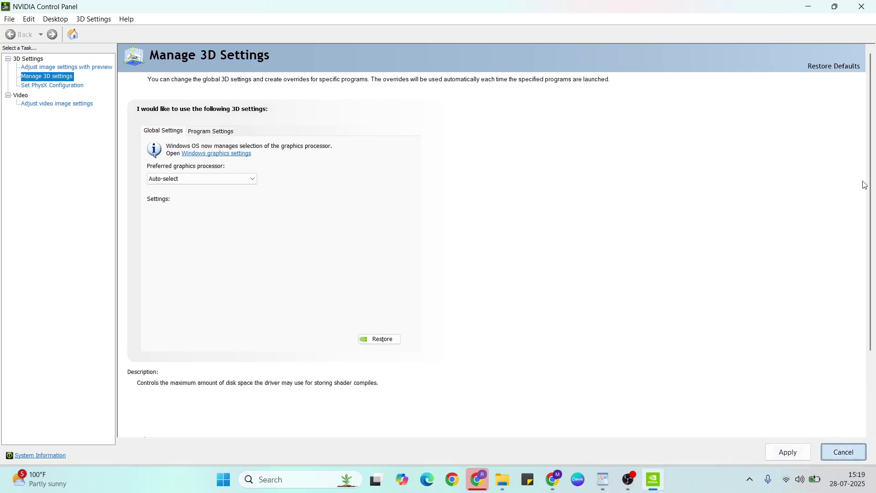
left_click(865, 5)
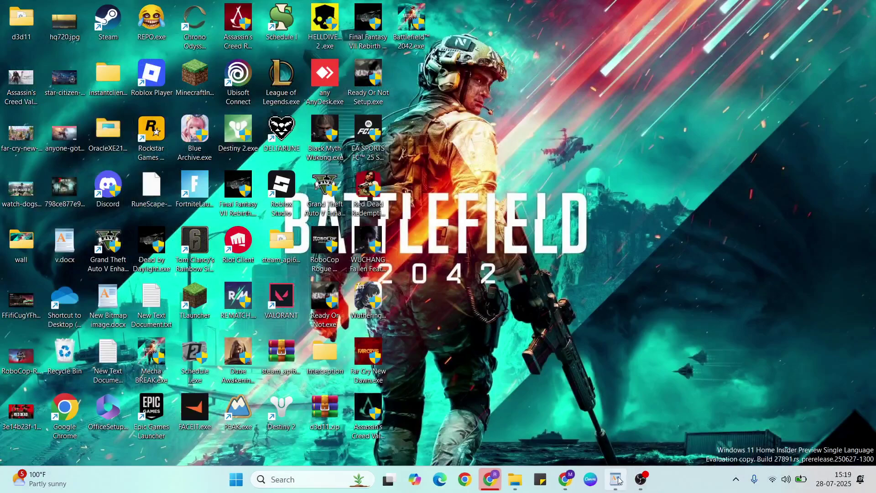
Step: After checking the checklist, launch AMD Software: Adrenalin Edition from the desktop context menu
left_click(616, 479)
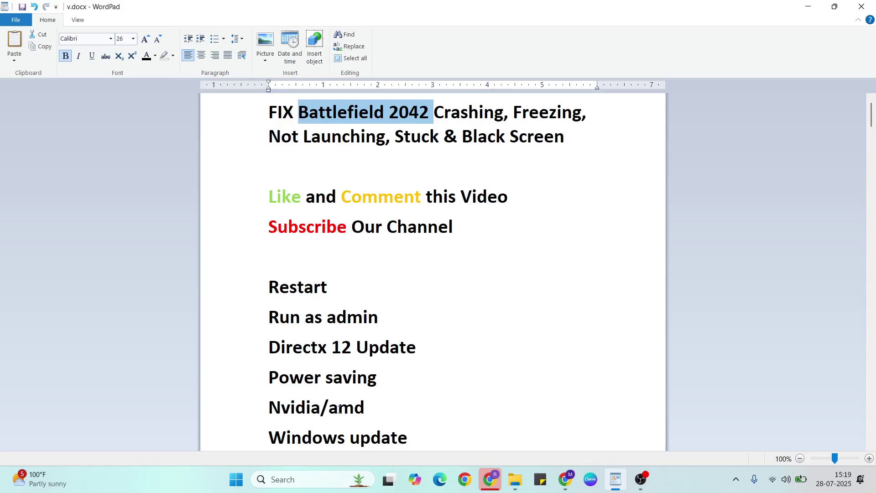
key("super+d")
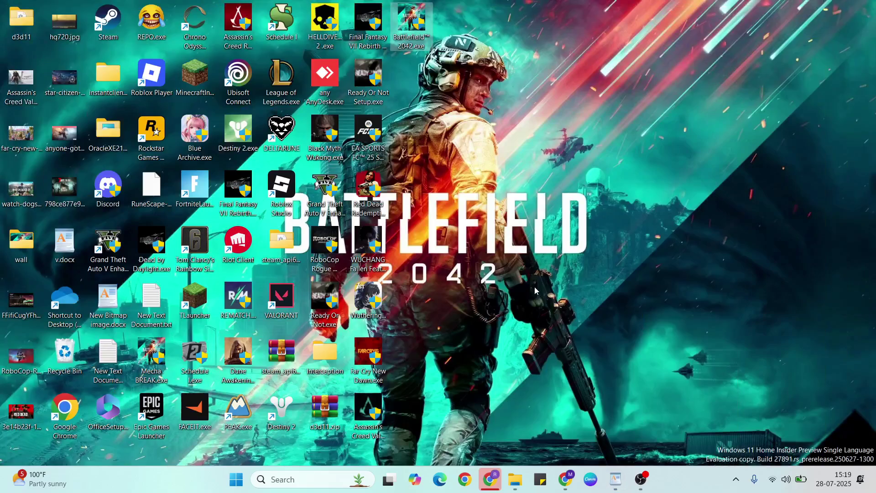
right_click(537, 322)
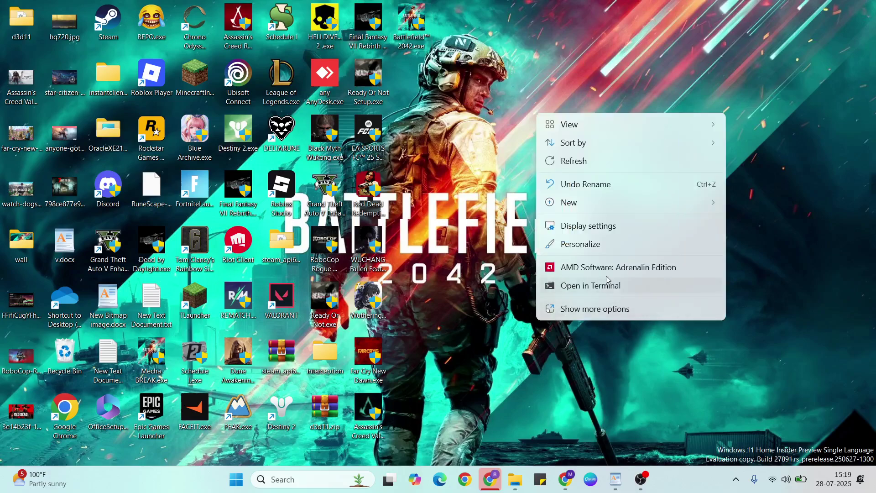
left_click(607, 273)
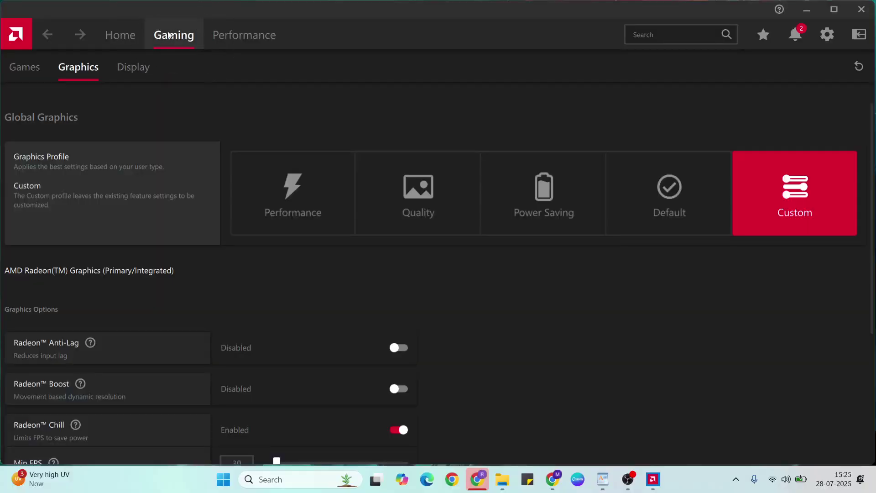
Step: Open Gaming > Graphics and expand the Advanced graphics options
left_click(78, 66)
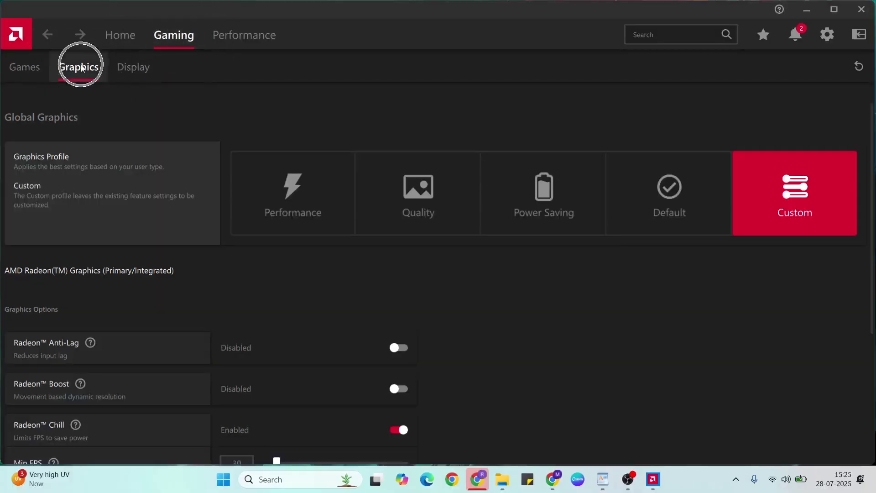
scroll(82, 213, "down", 2)
scroll(81, 213, "down", 3)
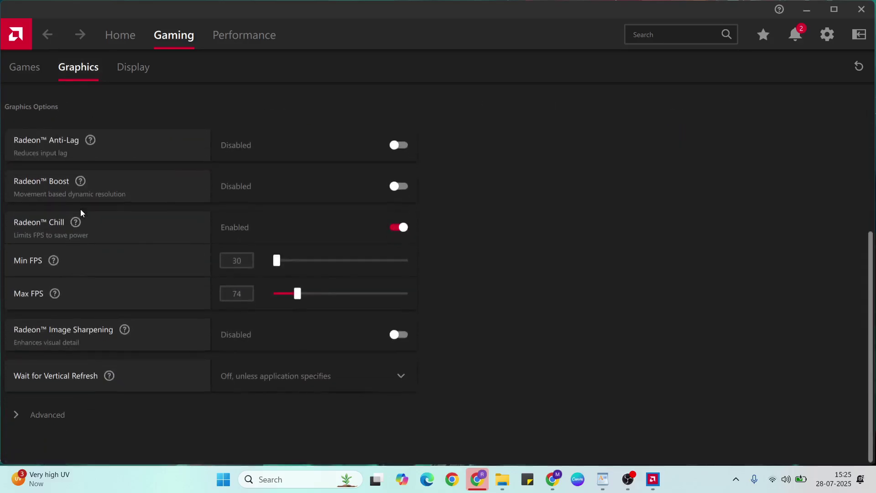
left_click(53, 423)
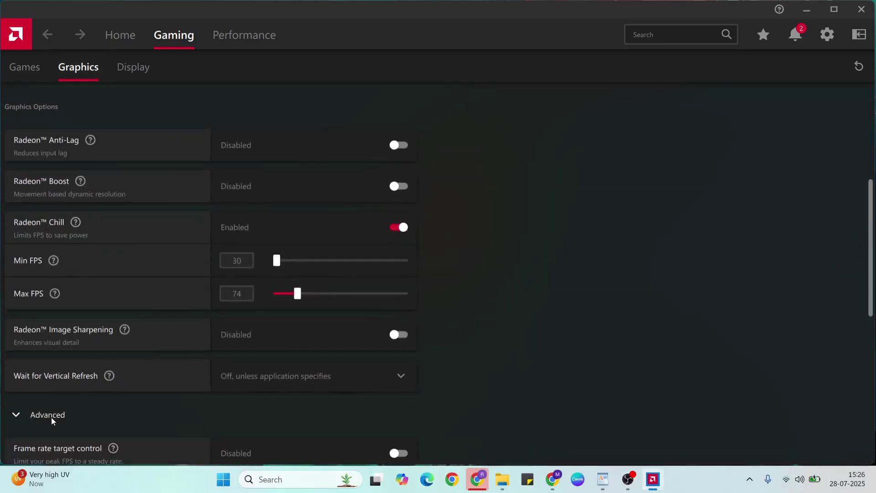
scroll(52, 421, "down", 5)
scroll(52, 421, "down", 3)
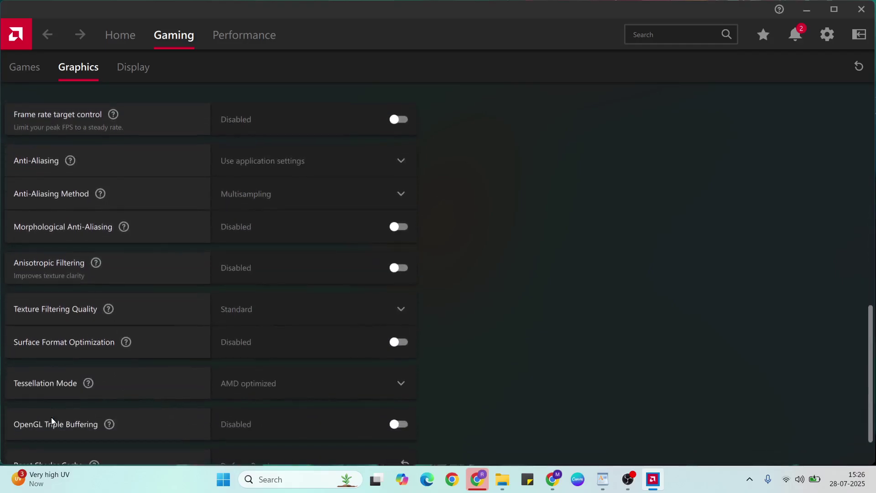
scroll(52, 421, "down", 2)
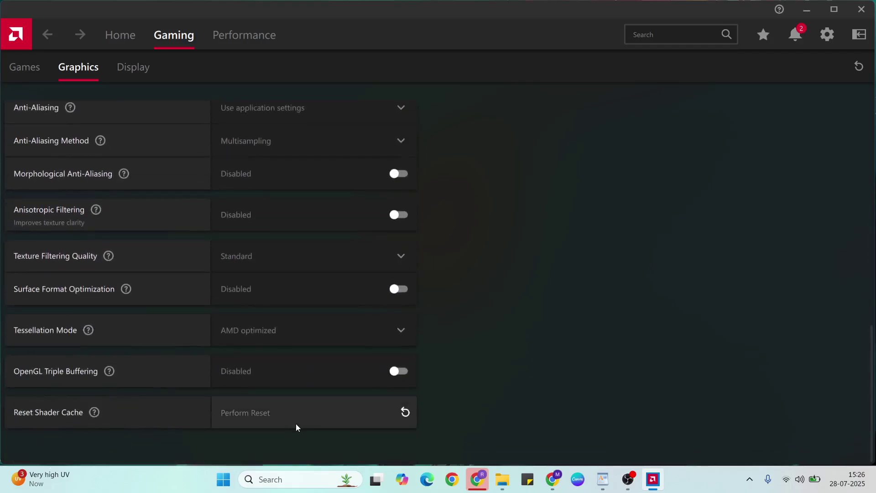
Step: Reset the shader cache, confirm with OK, close Adrenalin and return to the checklist
left_click(314, 415)
left_click(496, 302)
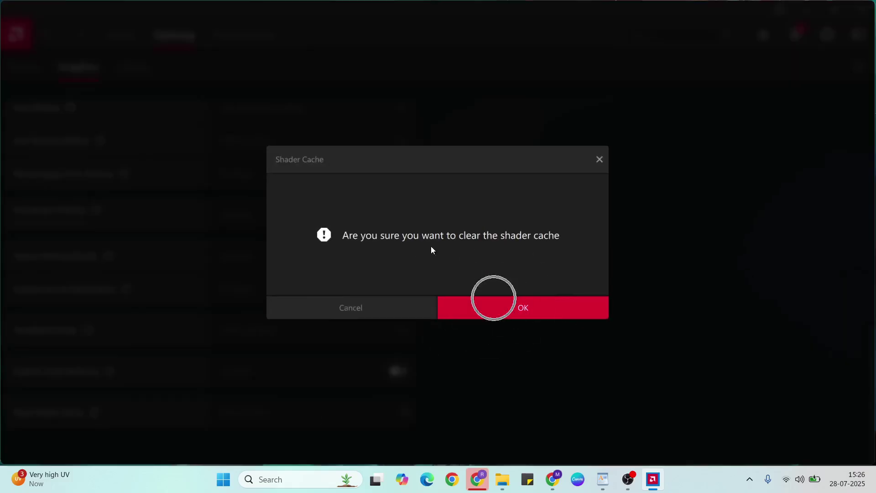
left_click(524, 316)
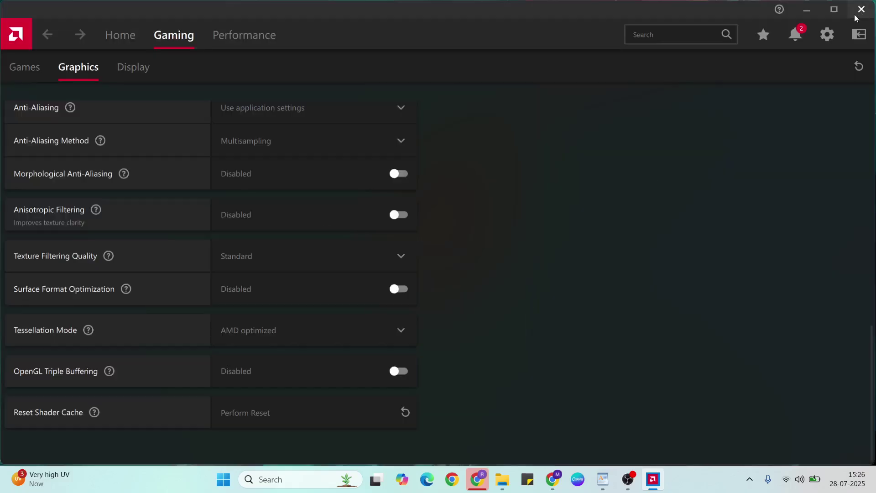
left_click(862, 8)
left_click(617, 484)
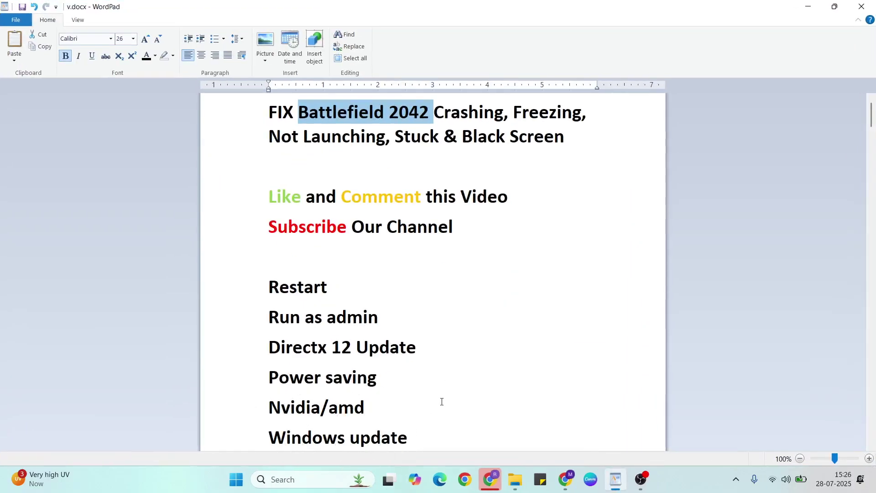
Step: Open Windows Update in Settings, try Resume updates (paused until 28-07-2025), then close Settings
key("super+d")
left_click(302, 481)
type("se")
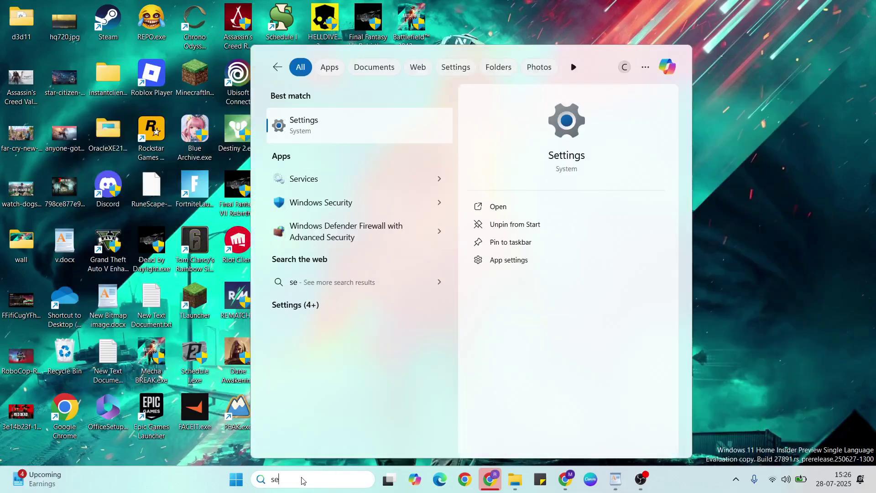
left_click(339, 120)
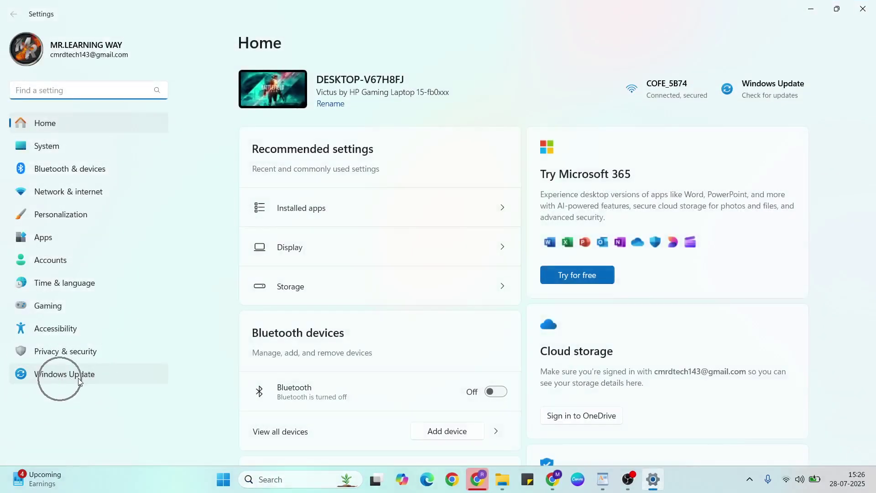
left_click(79, 381)
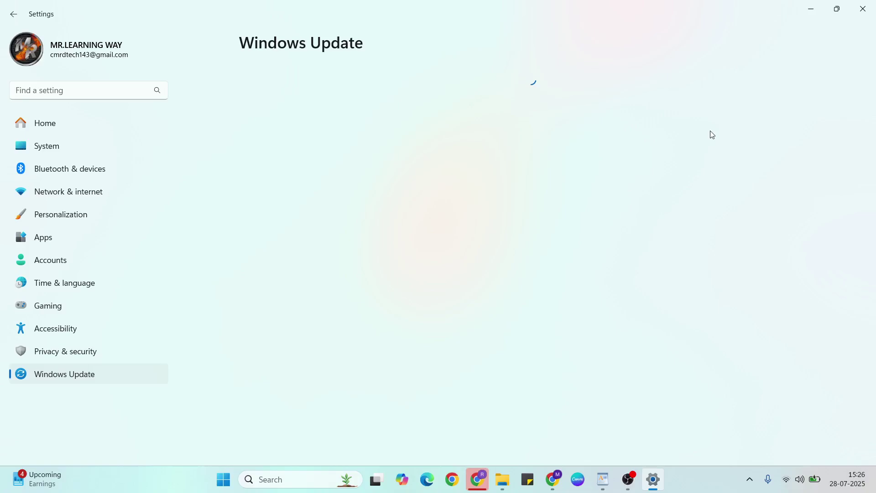
left_click(777, 94)
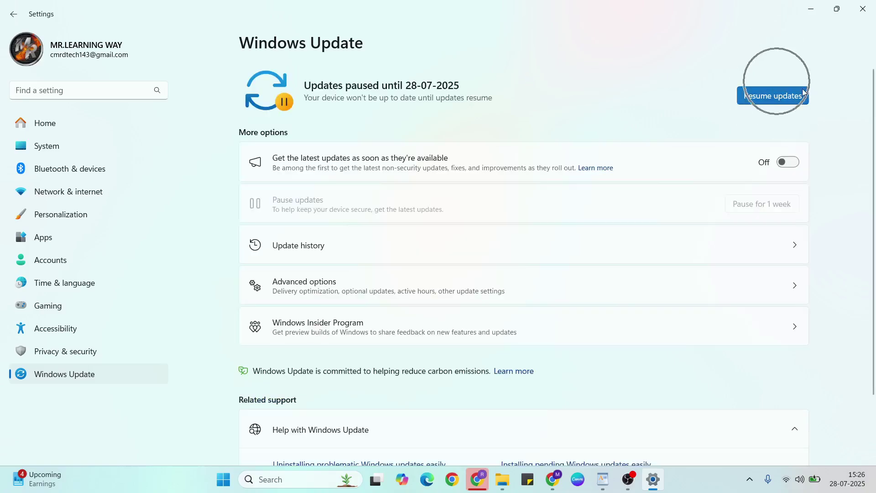
left_click(860, 8)
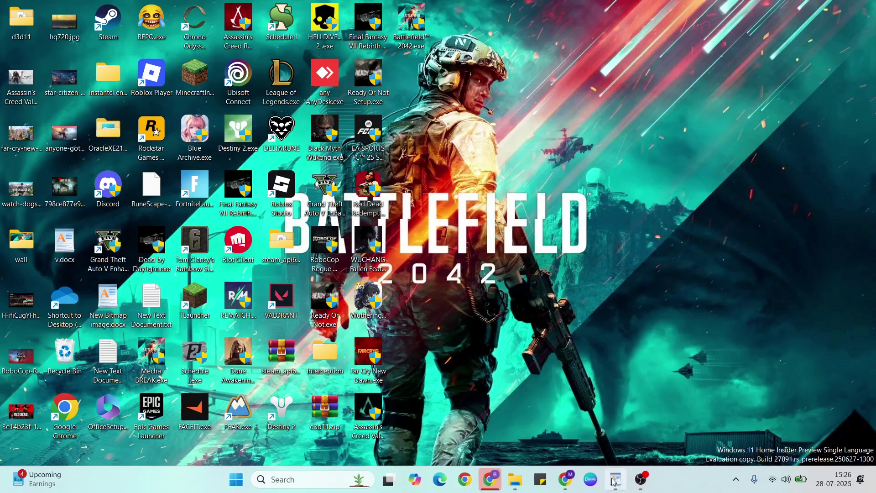
Step: Restore the v.docx checklist and move the cursor to the blank line below Windows update
left_click(614, 480)
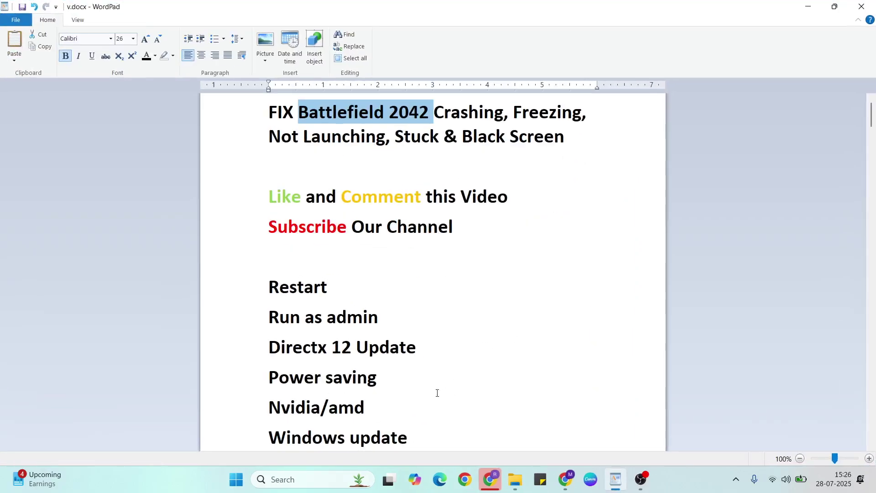
left_click(430, 434)
key("Down")
key("Down")
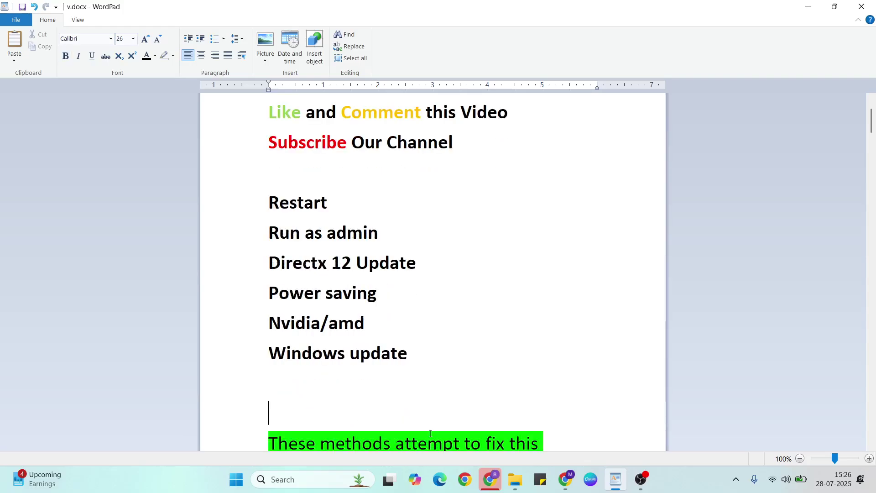